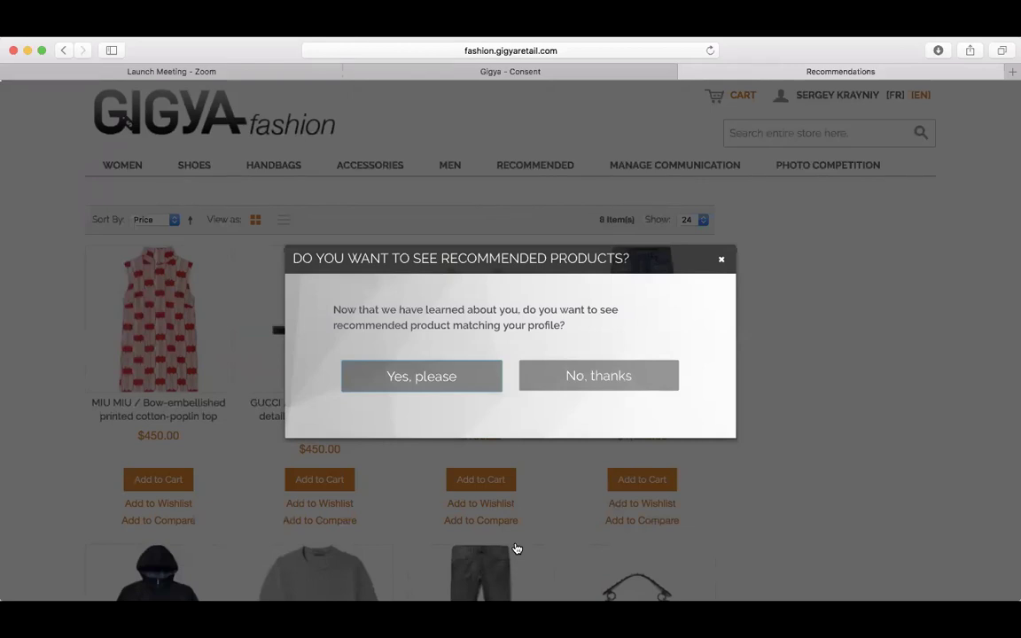
Accept seeing recommended products matching the profile and log out of the Gigya Fashion store.
{"action": "left_click", "coordinate": [448, 374]}
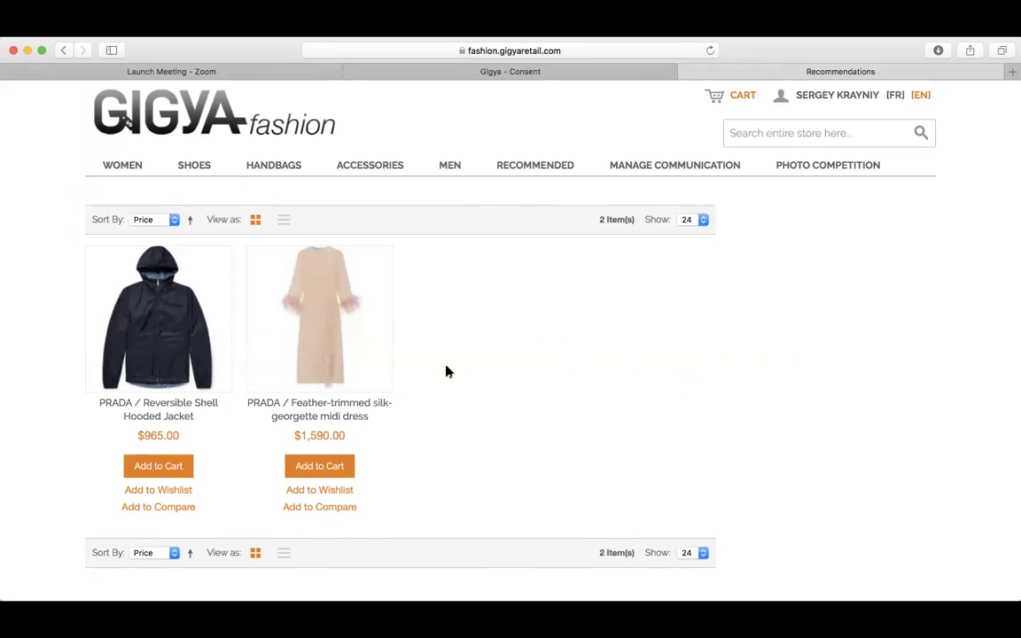
{"action": "left_click", "coordinate": [840, 100]}
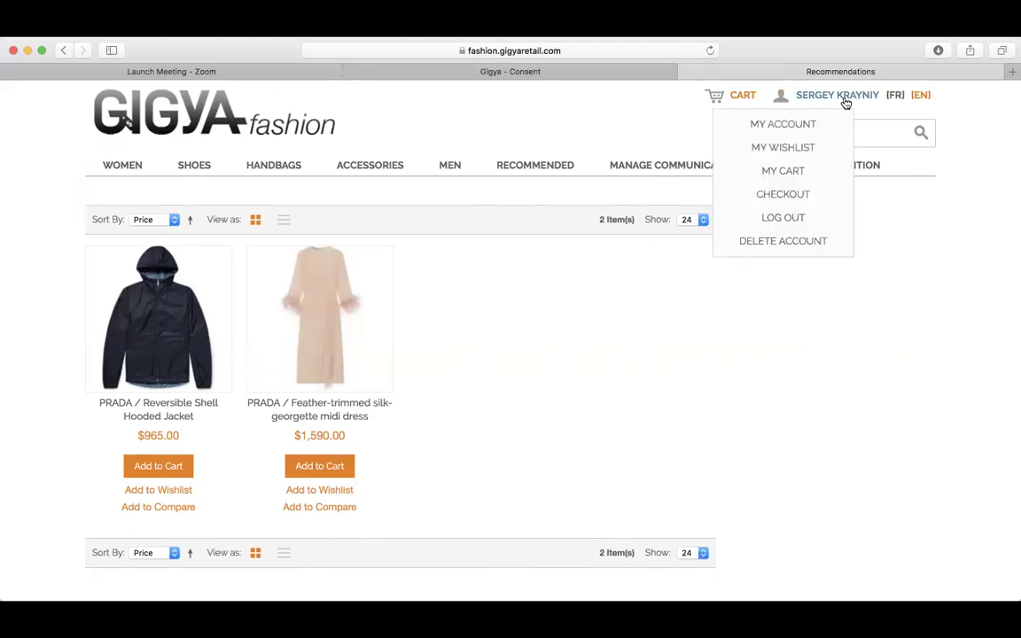
{"action": "left_click", "coordinate": [785, 218]}
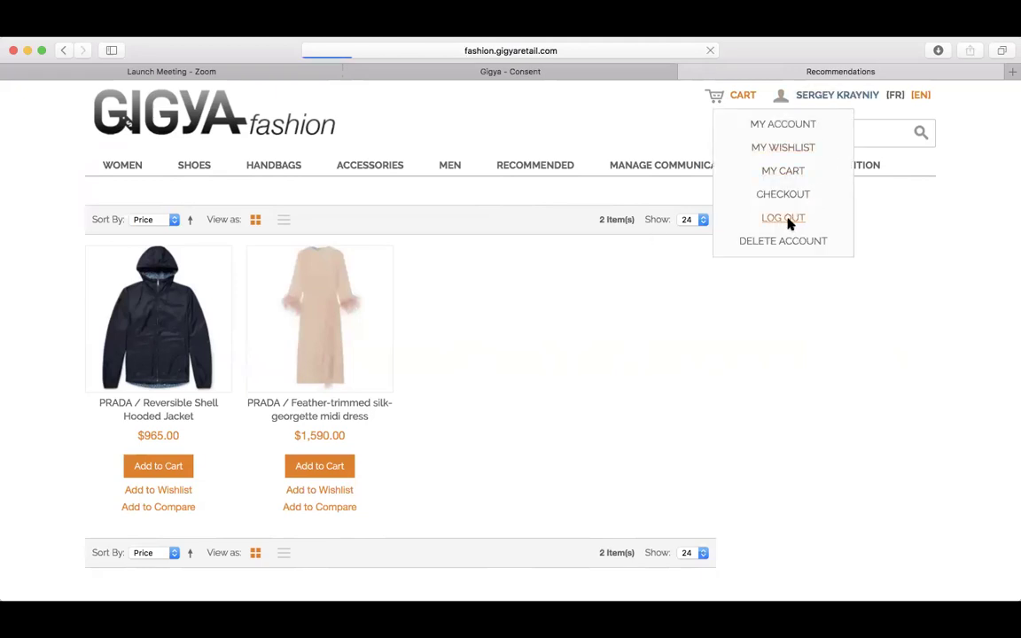
Switch to the Gigya console and set the collect consent statement's effective version to 2.5.
{"action": "left_click", "coordinate": [570, 76]}
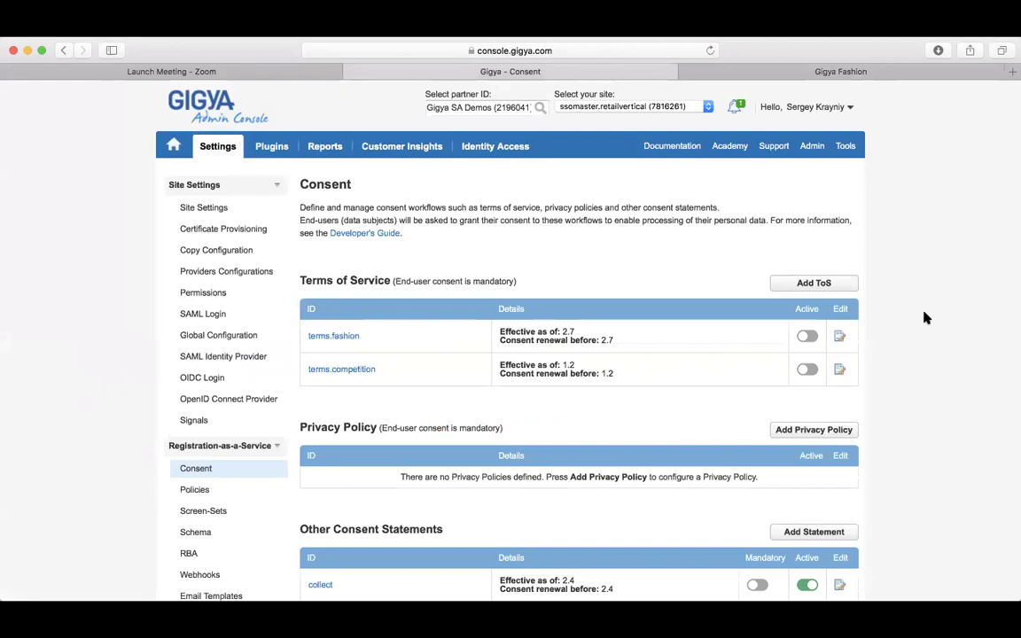
{"action": "scroll", "coordinate": [925, 317], "scroll_direction": "down", "scroll_amount": 4}
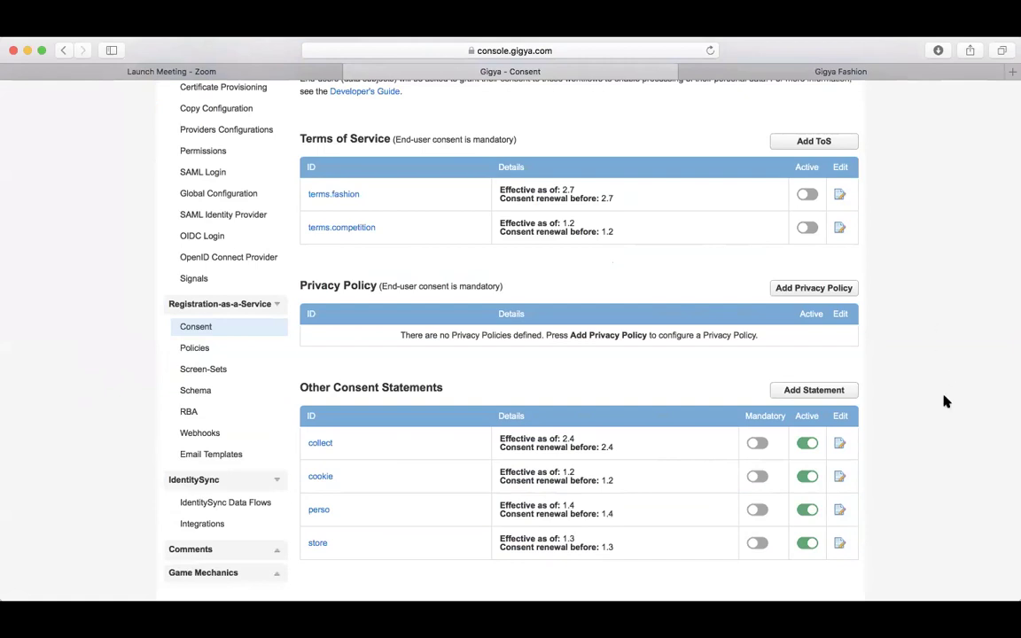
{"action": "left_click", "coordinate": [840, 446]}
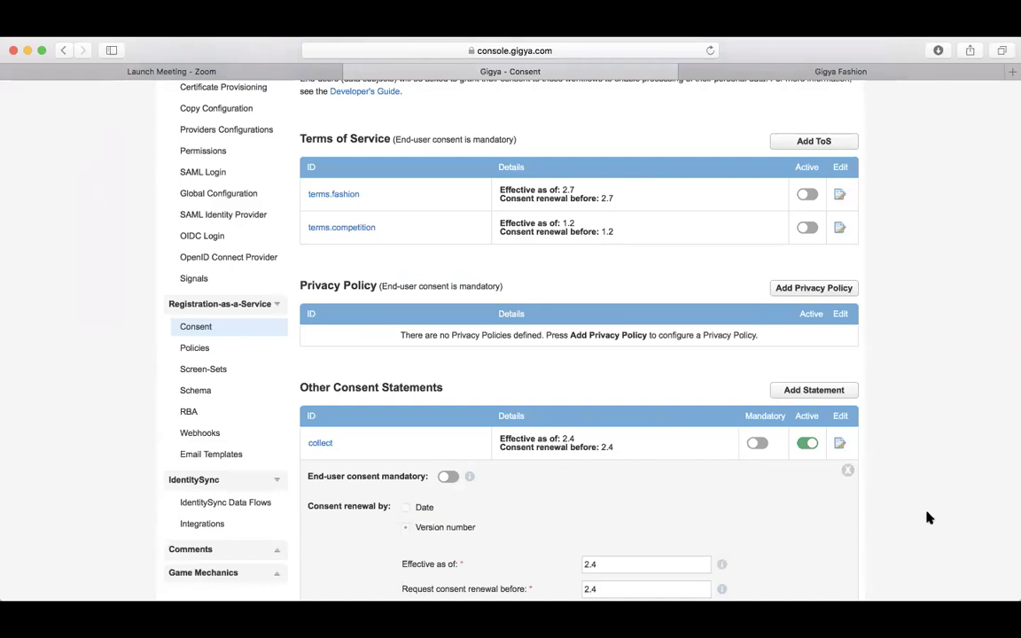
{"action": "scroll", "coordinate": [927, 518], "scroll_direction": "down", "scroll_amount": 3}
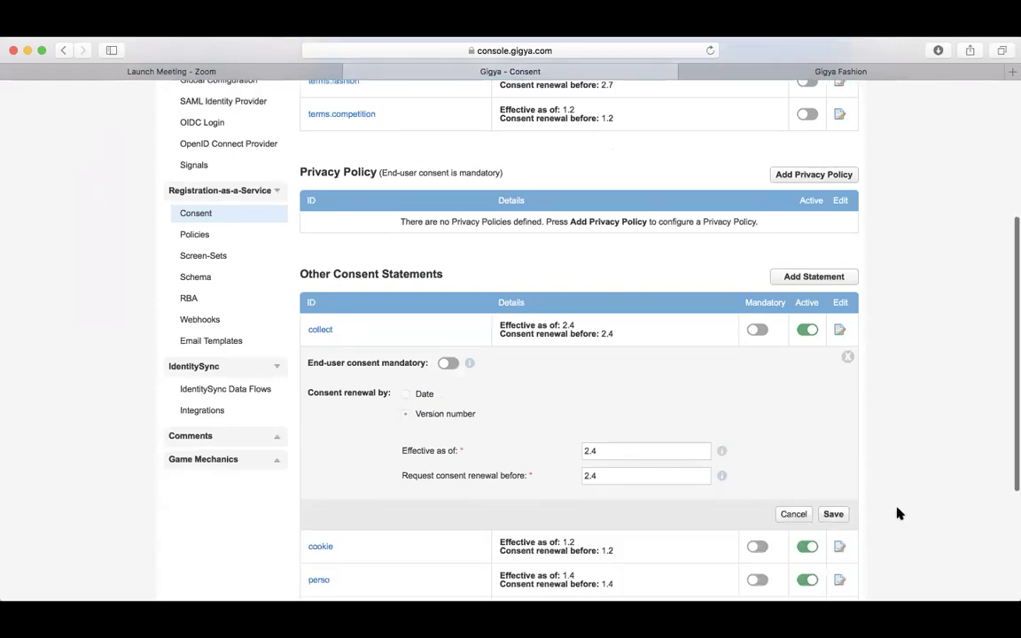
{"action": "left_click", "coordinate": [626, 450]}
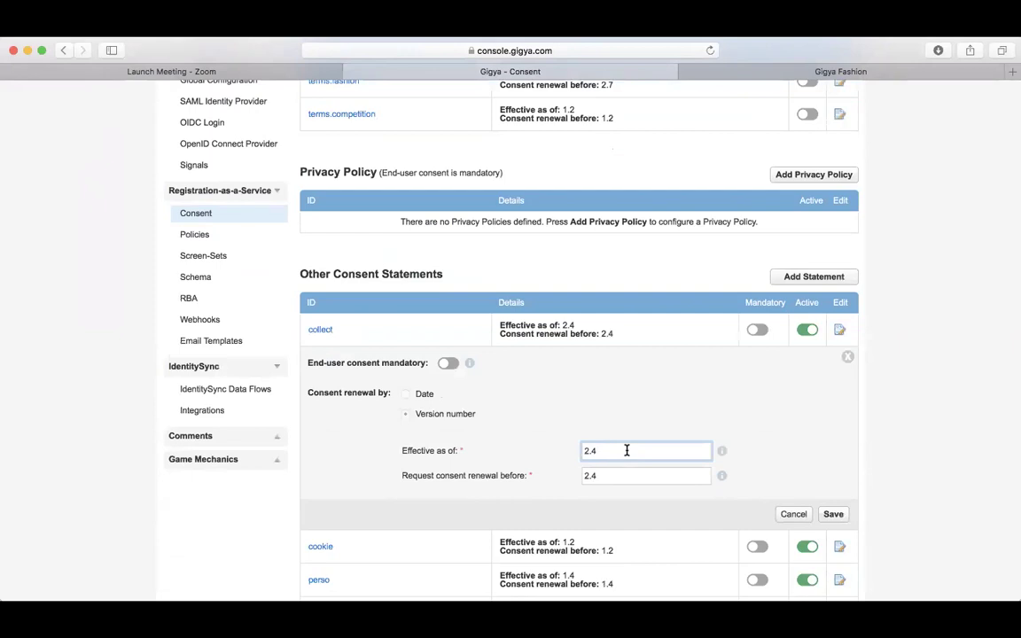
{"action": "key", "text": "BackSpace"}
{"action": "key", "text": "BackSpace"}
{"action": "type", "text": ".5"}
Request consent renewal before version 2.5 for the collect statement and save it.
{"action": "left_click", "coordinate": [629, 475]}
{"action": "key", "text": "BackSpace"}
{"action": "key", "text": "BackSpace"}
{"action": "type", "text": "."}
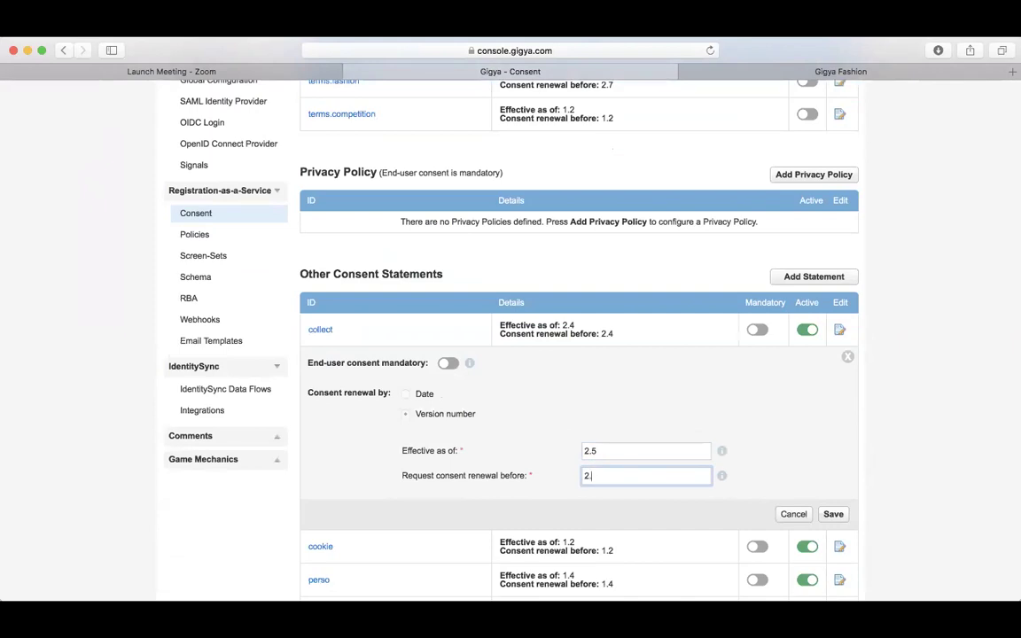
{"action": "type", "text": "5"}
{"action": "left_click", "coordinate": [836, 515]}
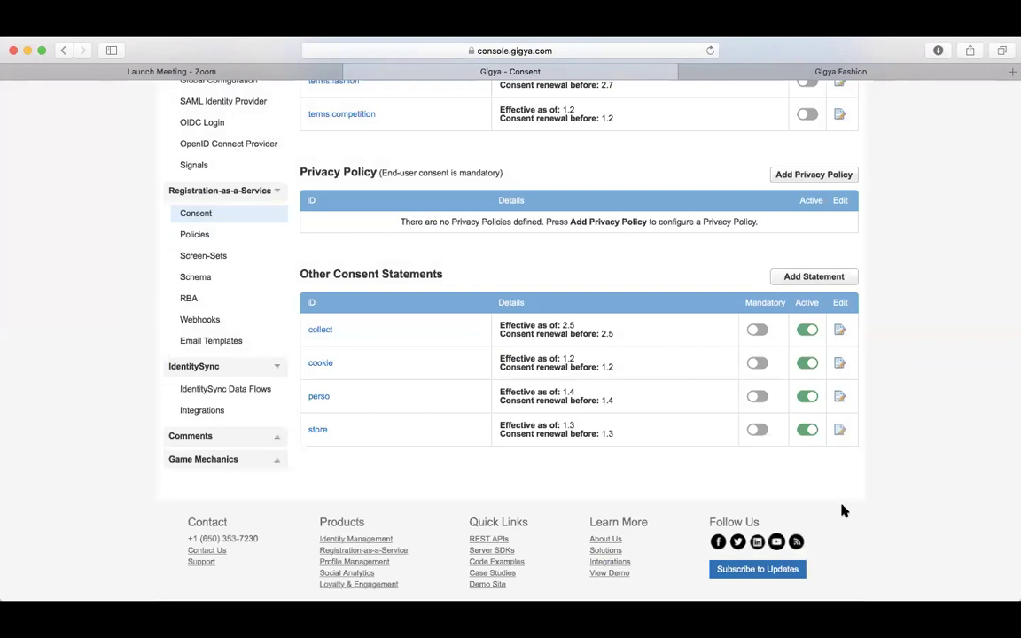
Log in to the Gigya Fashion store with the prefilled credentials, accept the Data Collection policy and submit the profile completion form.
{"action": "left_click", "coordinate": [905, 72]}
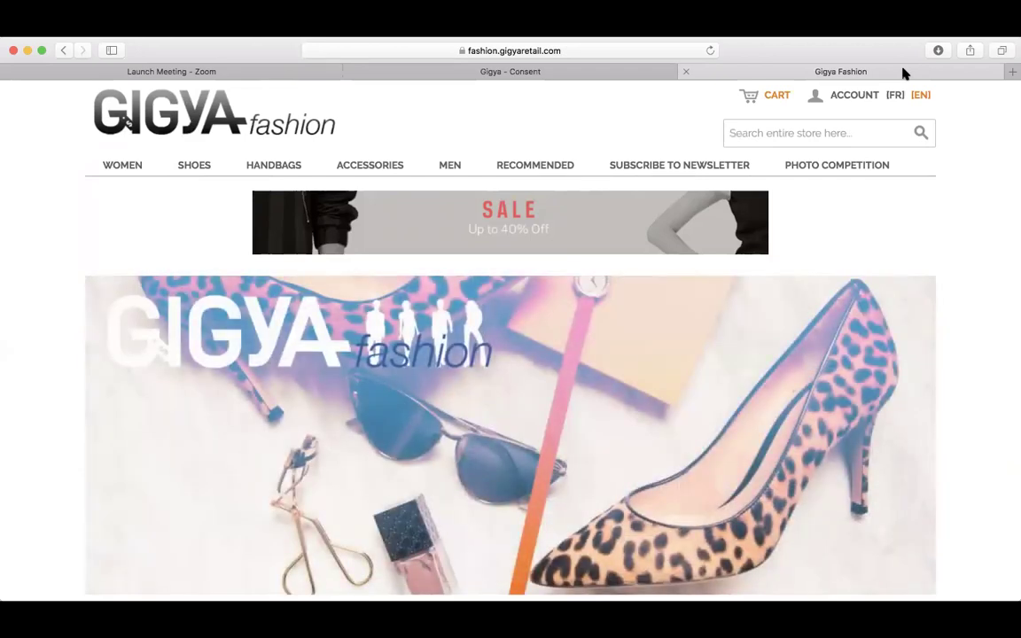
{"action": "left_click", "coordinate": [853, 95]}
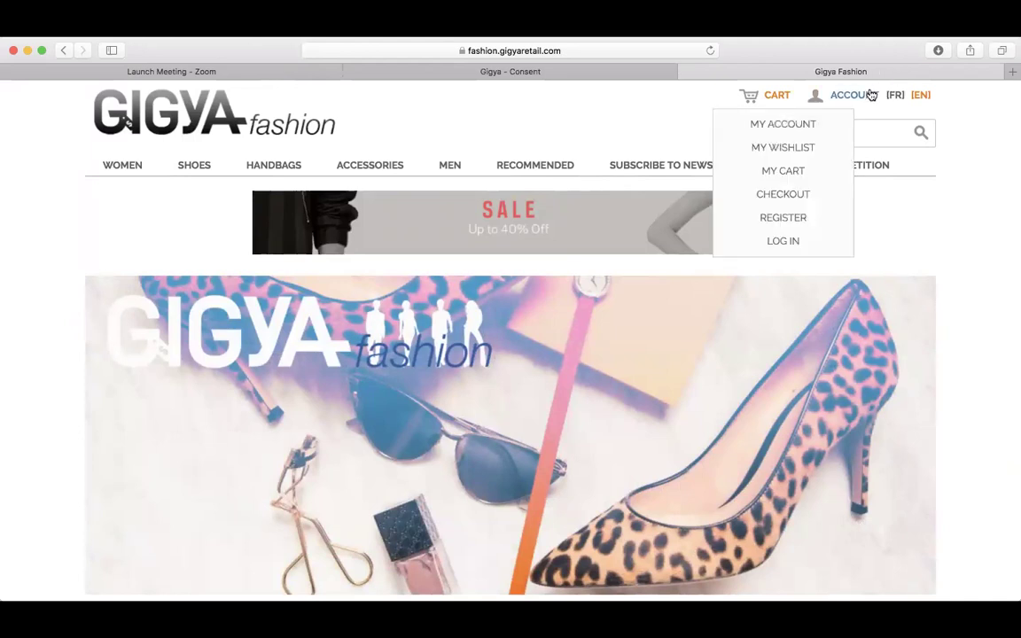
{"action": "left_click", "coordinate": [780, 241]}
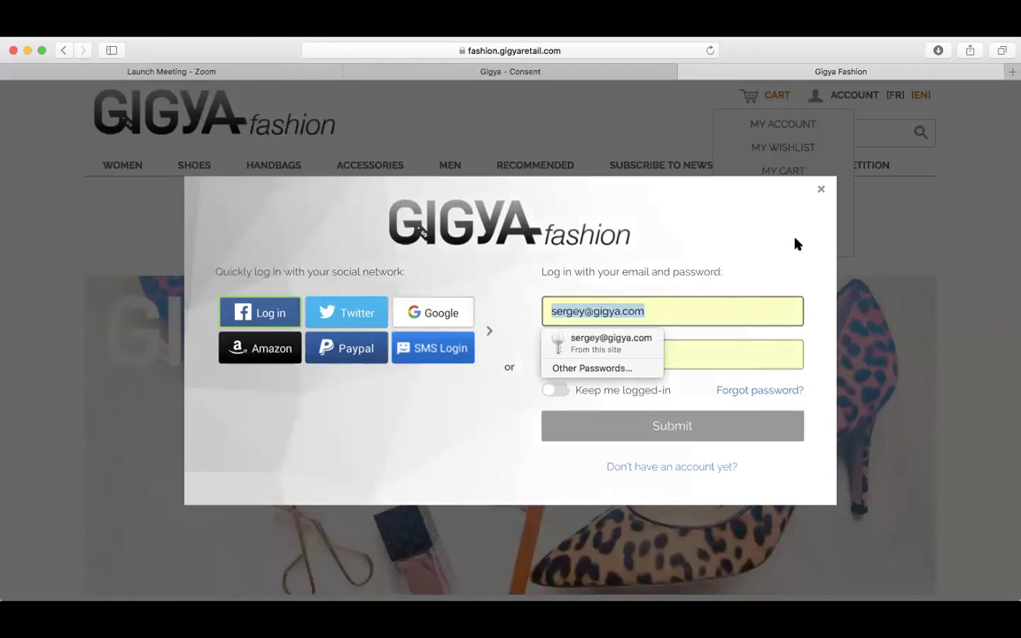
{"action": "left_click", "coordinate": [684, 430]}
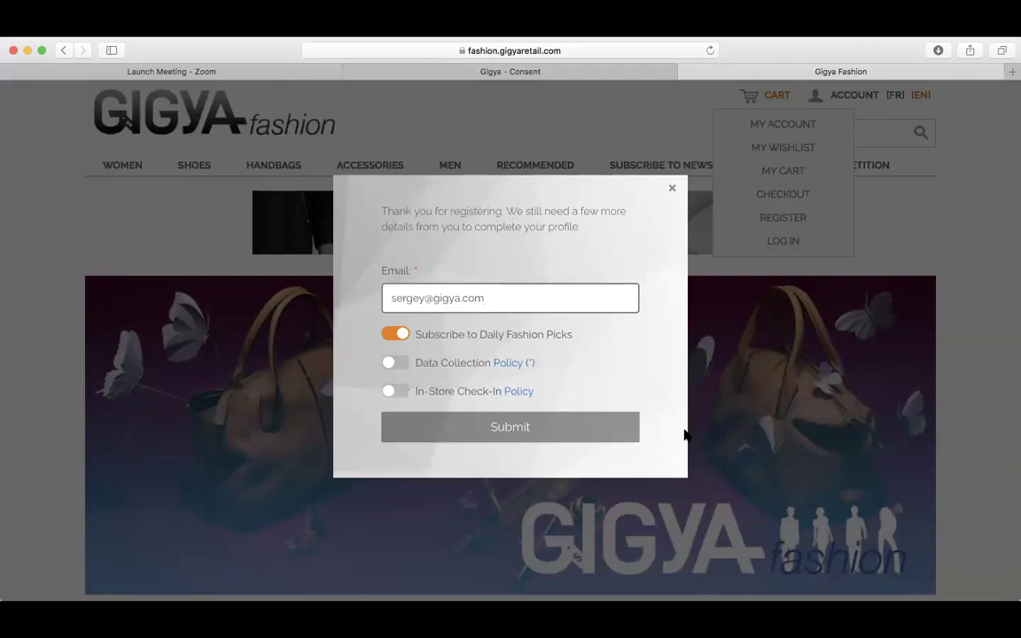
{"action": "left_click", "coordinate": [392, 362]}
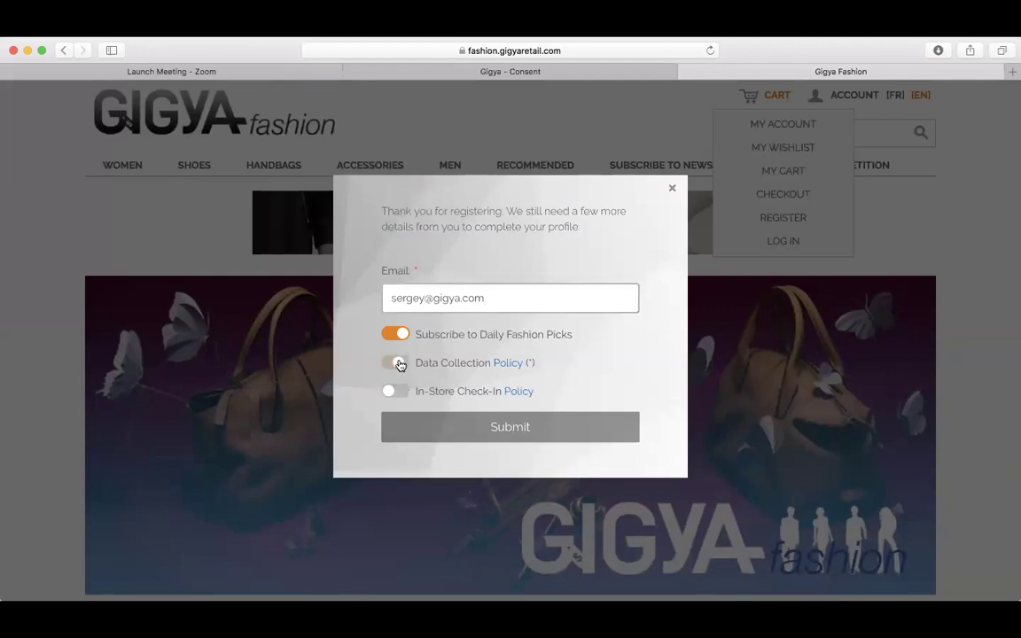
{"action": "left_click", "coordinate": [480, 431]}
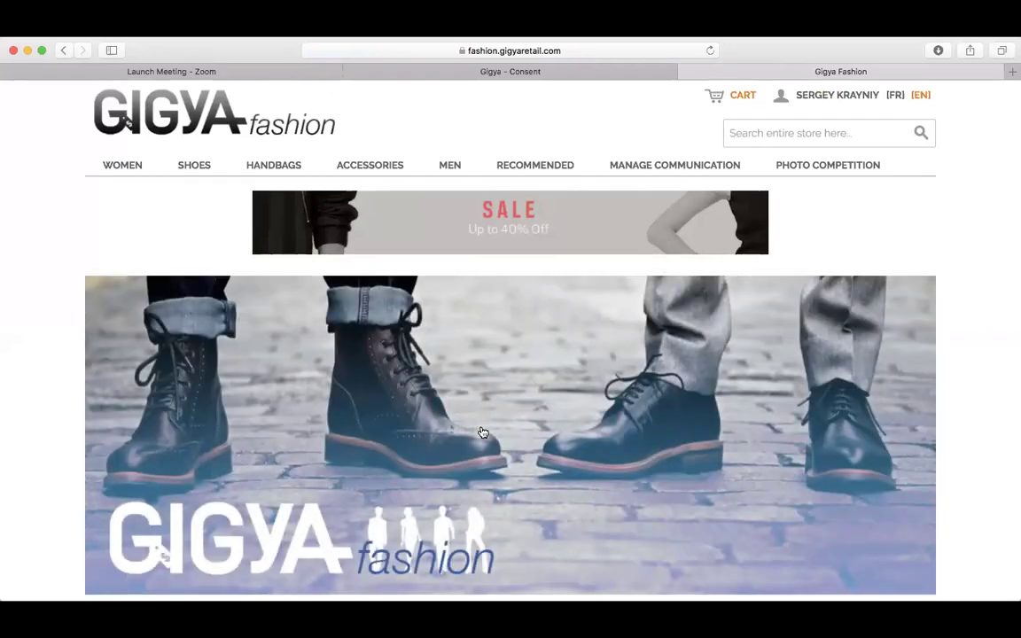
Return to the Gigya console and show the consent settings of the fashion.gigyaretail.com site.
{"action": "left_click", "coordinate": [594, 72]}
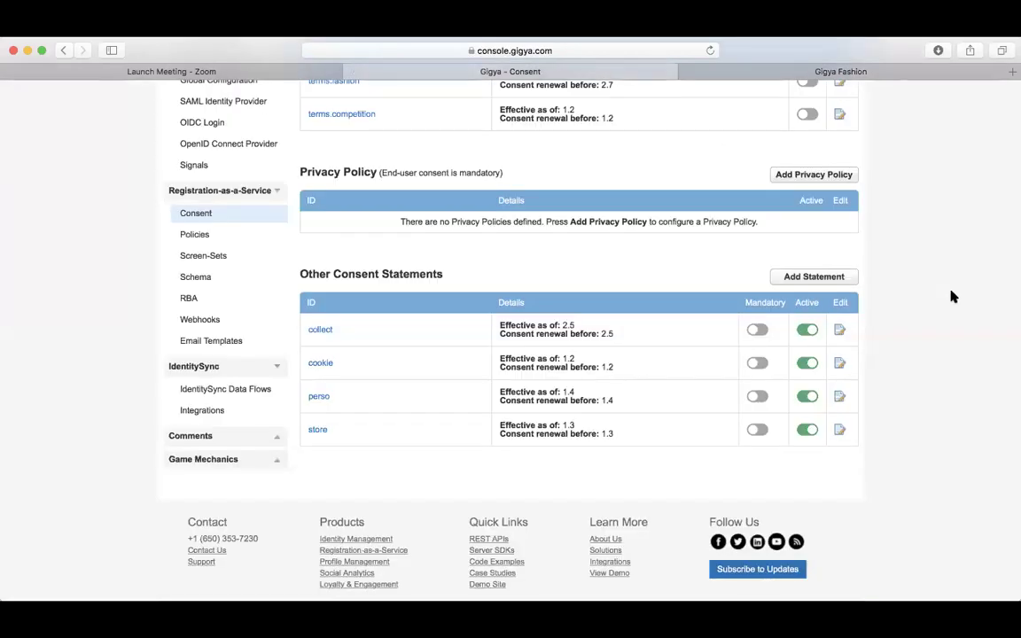
{"action": "scroll", "coordinate": [949, 298], "scroll_direction": "up", "scroll_amount": 5}
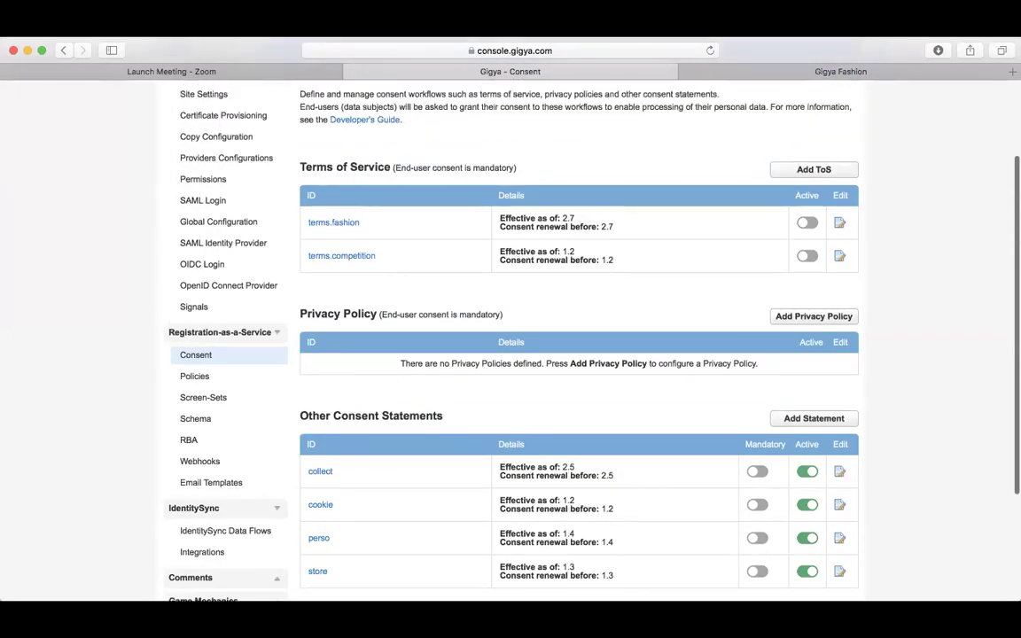
{"action": "scroll", "coordinate": [949, 297], "scroll_direction": "up", "scroll_amount": 2}
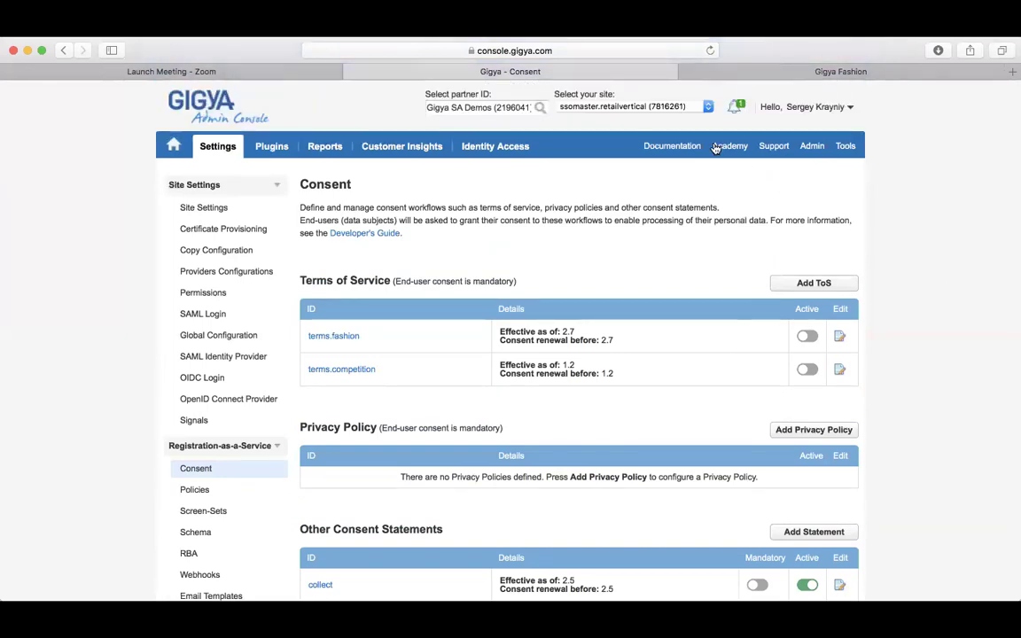
{"action": "left_click", "coordinate": [704, 106]}
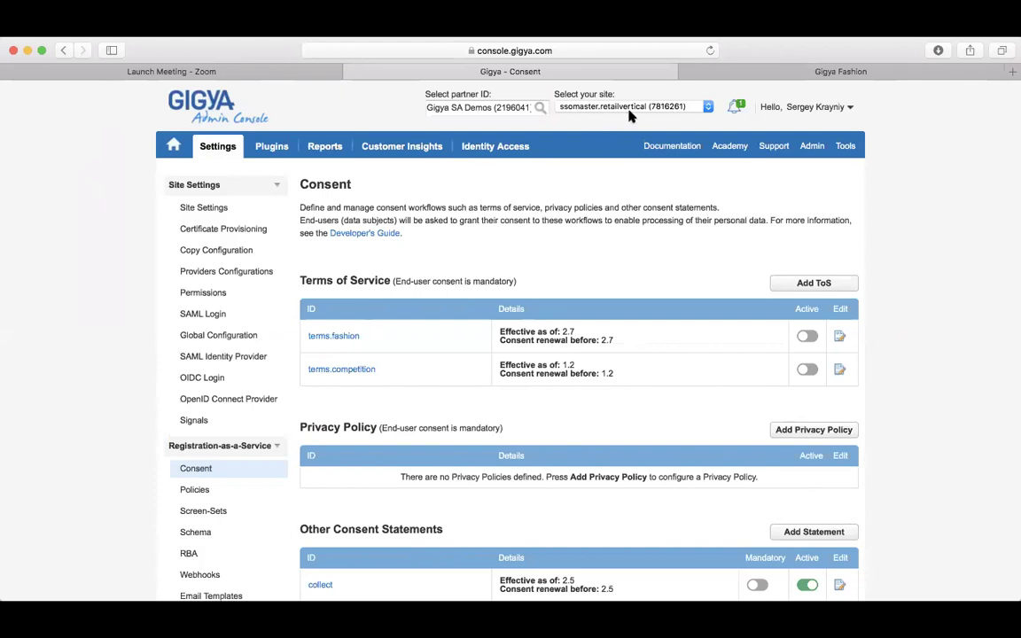
{"action": "left_click", "coordinate": [573, 104]}
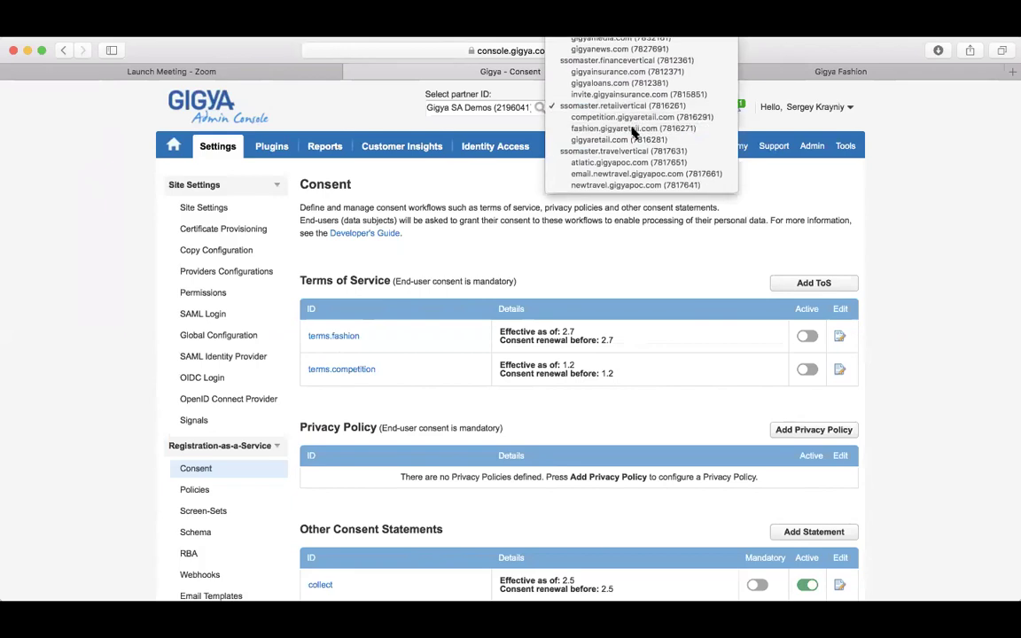
{"action": "left_click", "coordinate": [634, 129]}
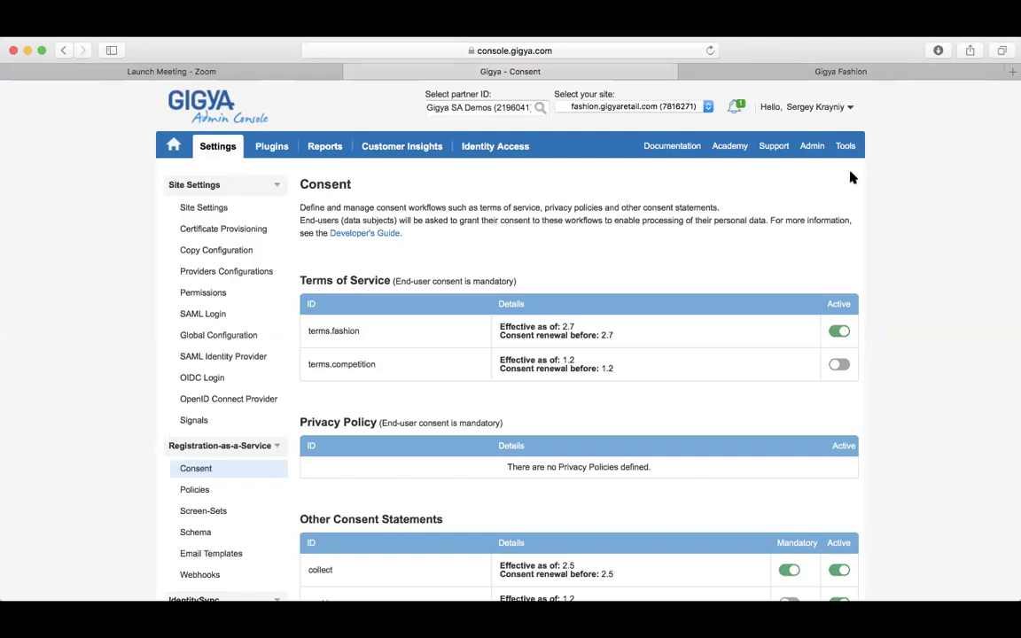
Open the Consent Vault in the administration area and show its log for the ssomaster.retailvertical site.
{"action": "left_click", "coordinate": [811, 145]}
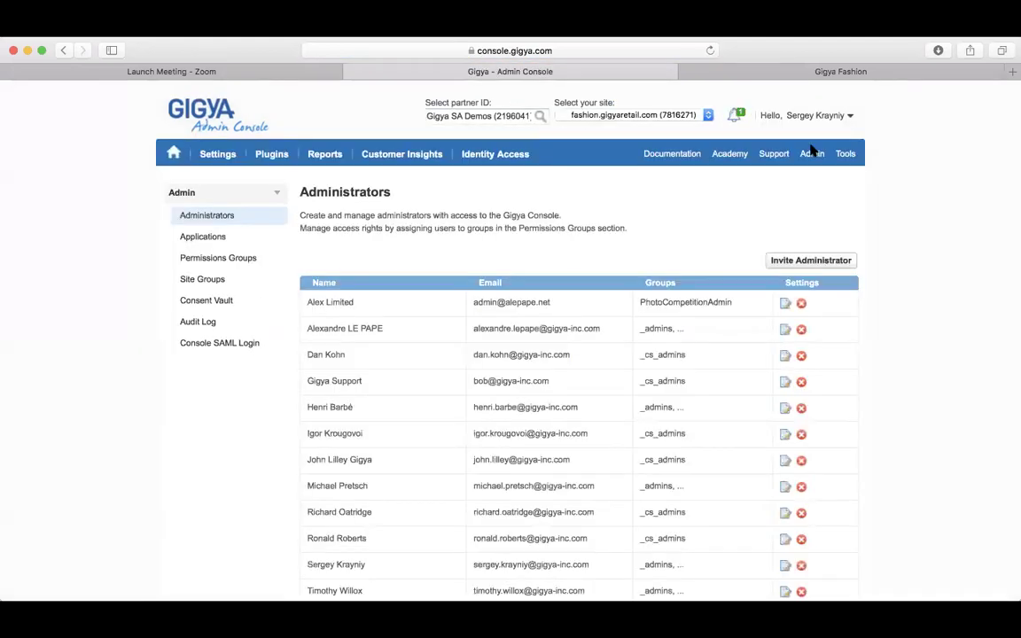
{"action": "left_click", "coordinate": [209, 304]}
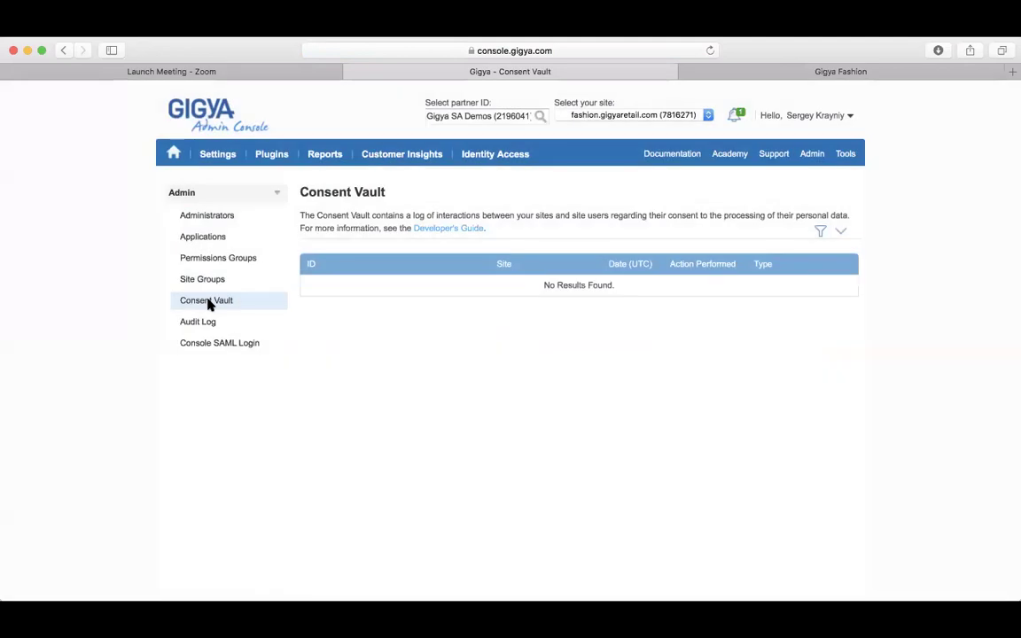
{"action": "left_click", "coordinate": [597, 116]}
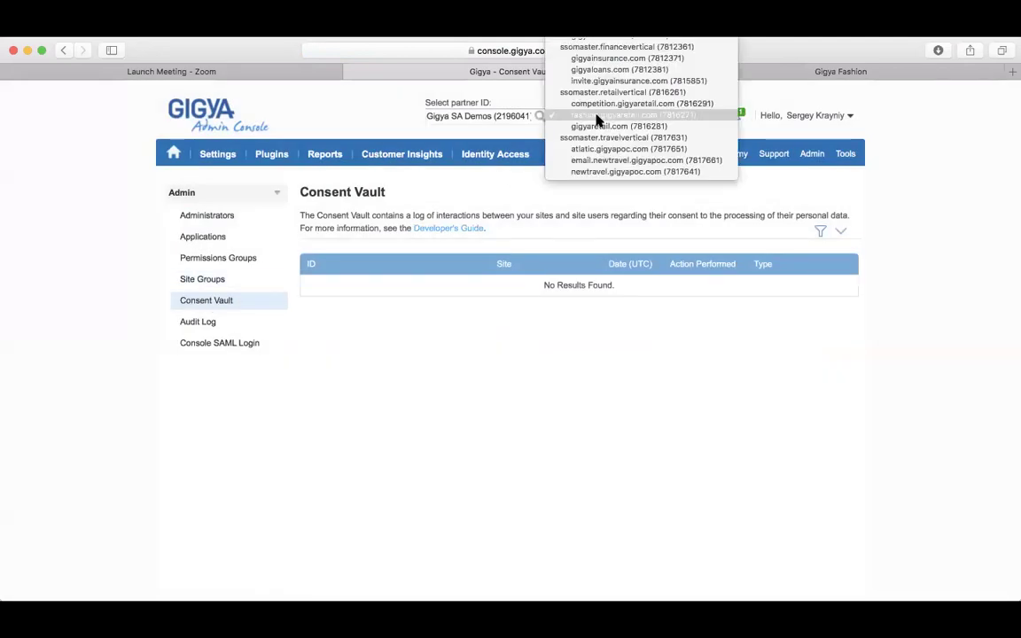
{"action": "left_click", "coordinate": [612, 93]}
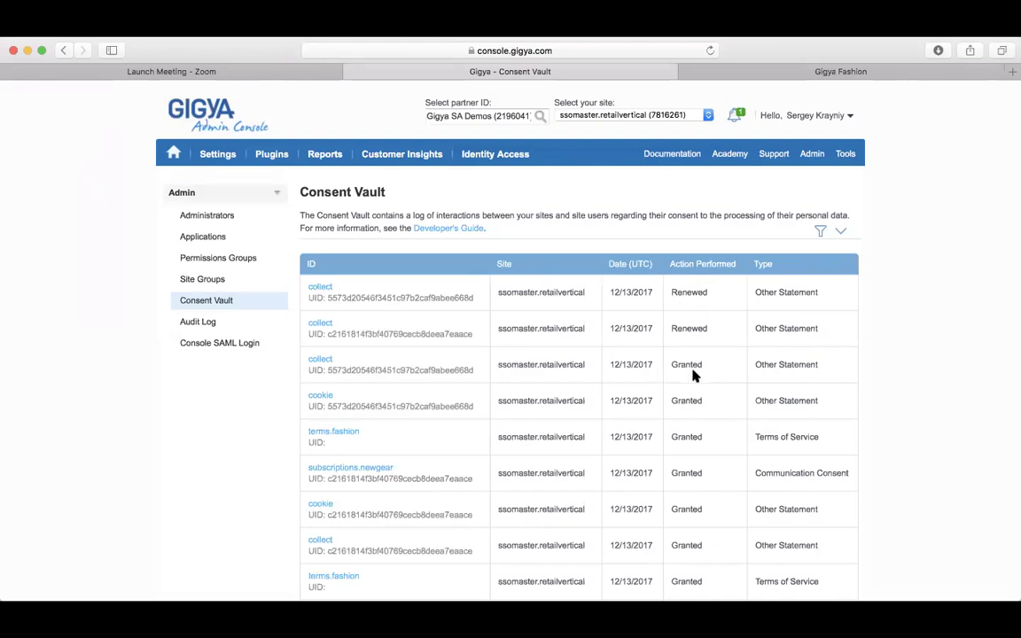
Expand the Consent Vault filters and examine the choices for consent type and action performed.
{"action": "left_click", "coordinate": [840, 232]}
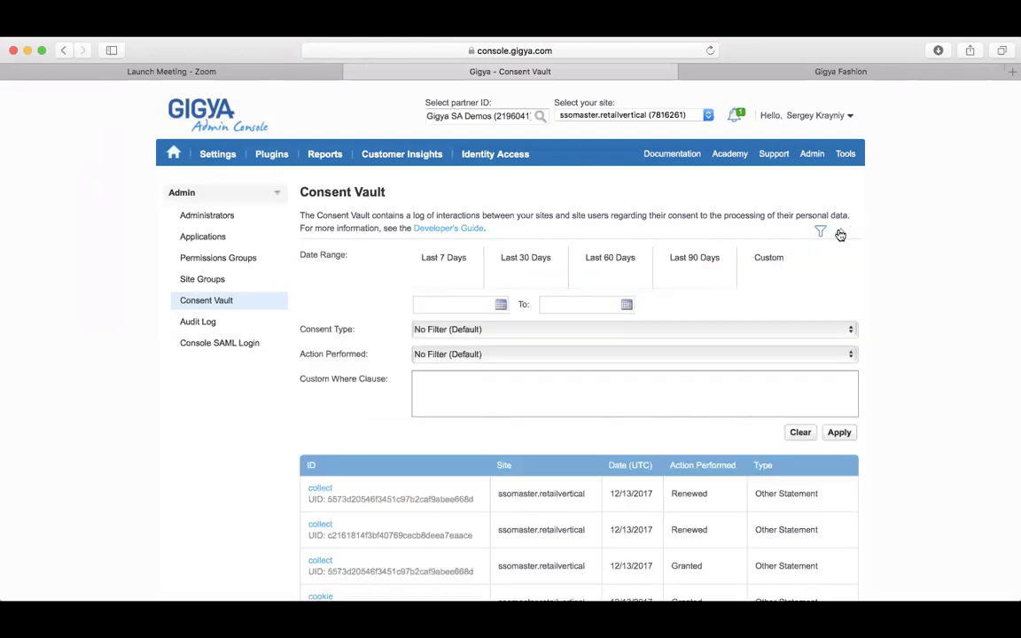
{"action": "left_click", "coordinate": [721, 330]}
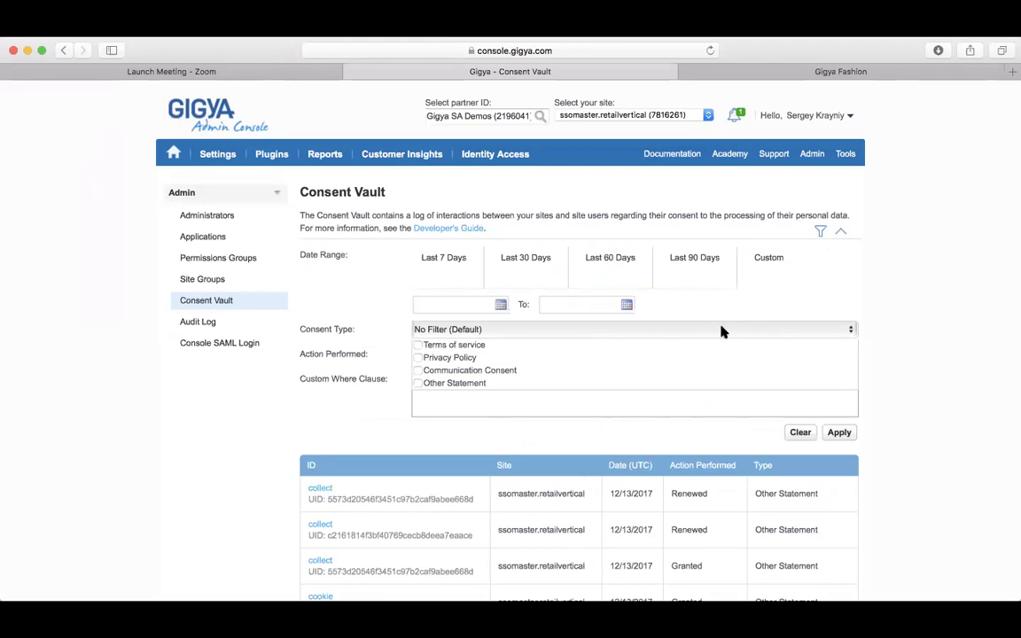
{"action": "left_click", "coordinate": [907, 335]}
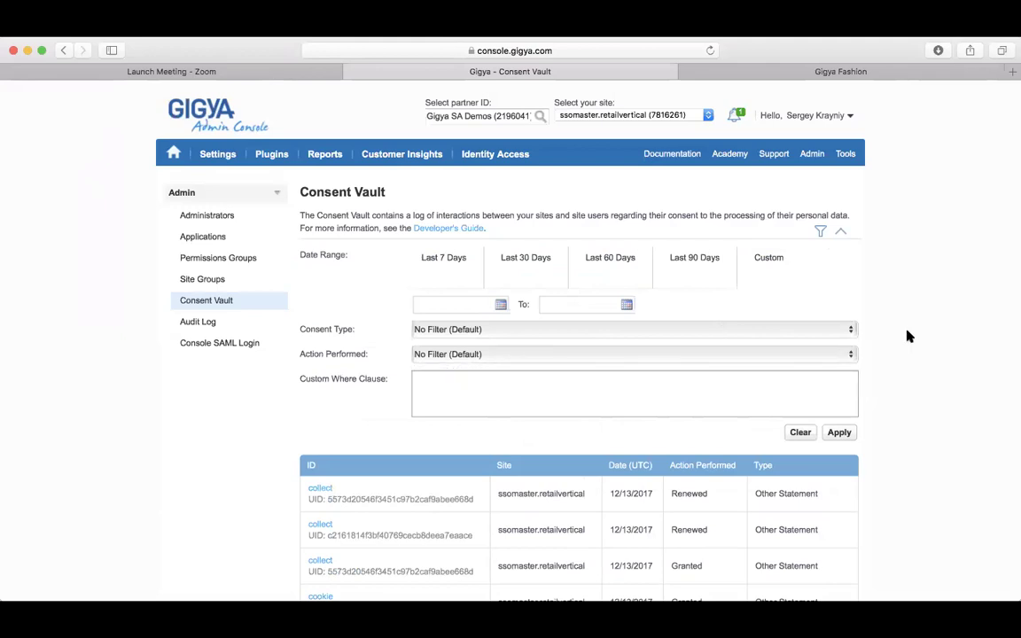
{"action": "left_click", "coordinate": [777, 359]}
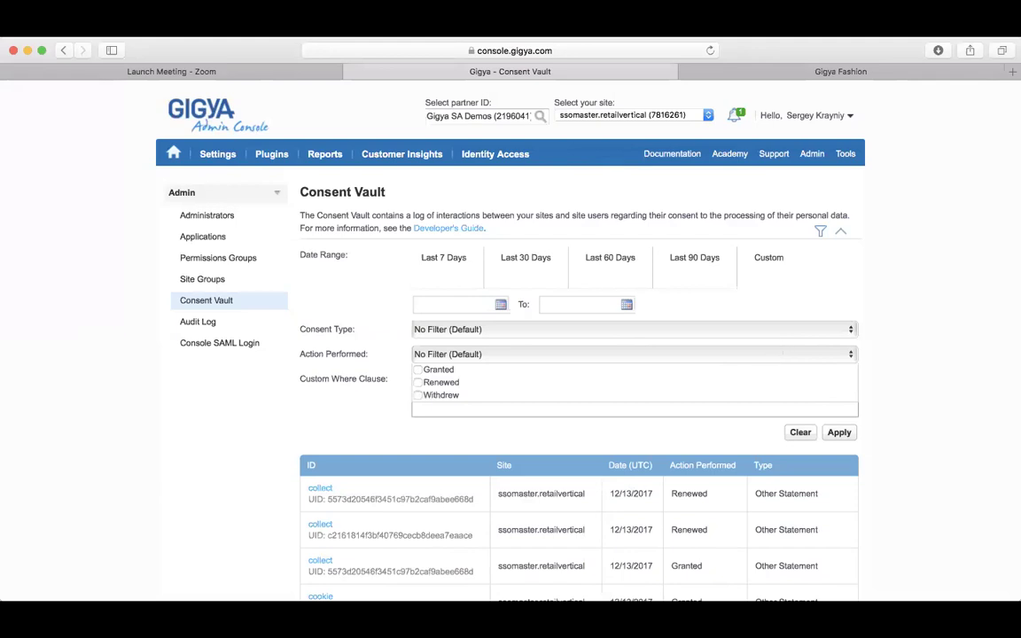
Switch back to the Gigya Fashion store.
{"action": "left_click", "coordinate": [893, 71]}
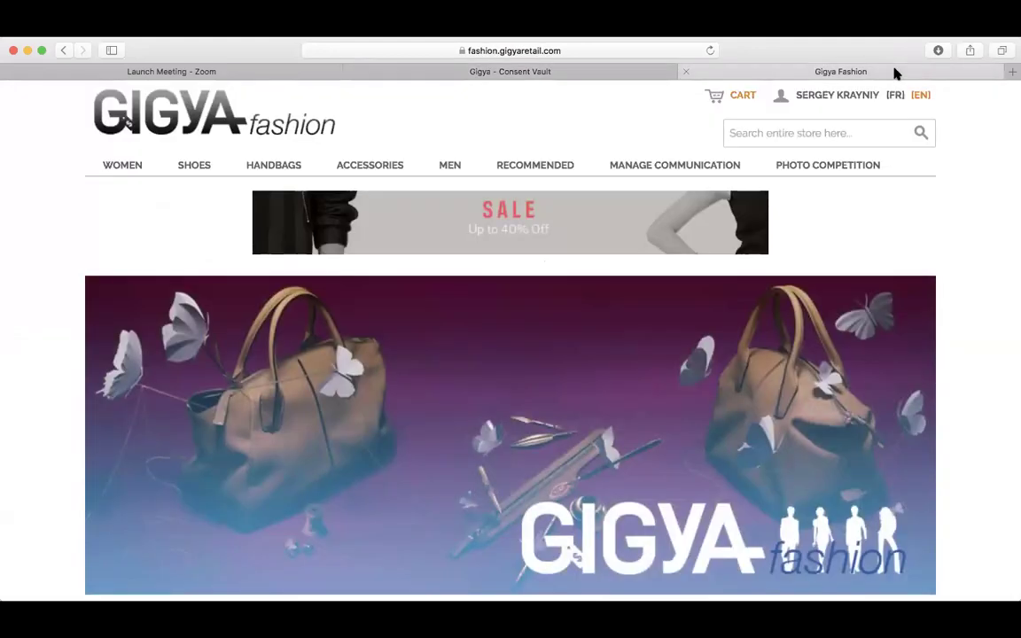